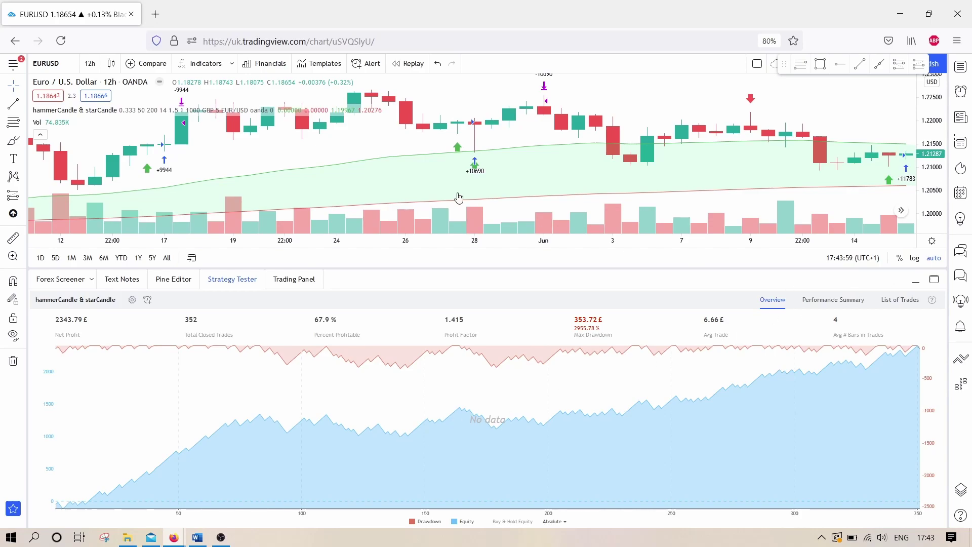
Open the strategy settings, look over its input parameters, then close the dialog
mouse_move(152, 110)
left_click(296, 109)
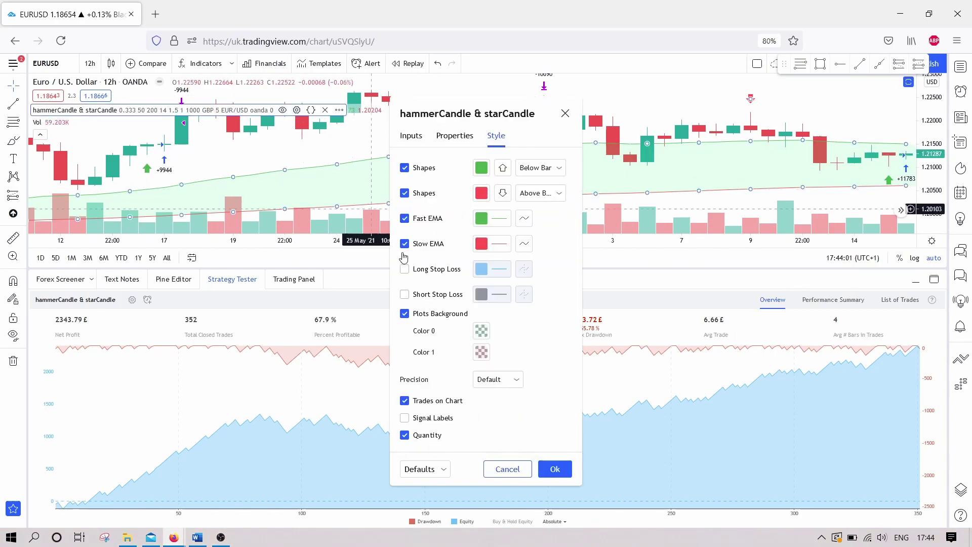
left_click(414, 139)
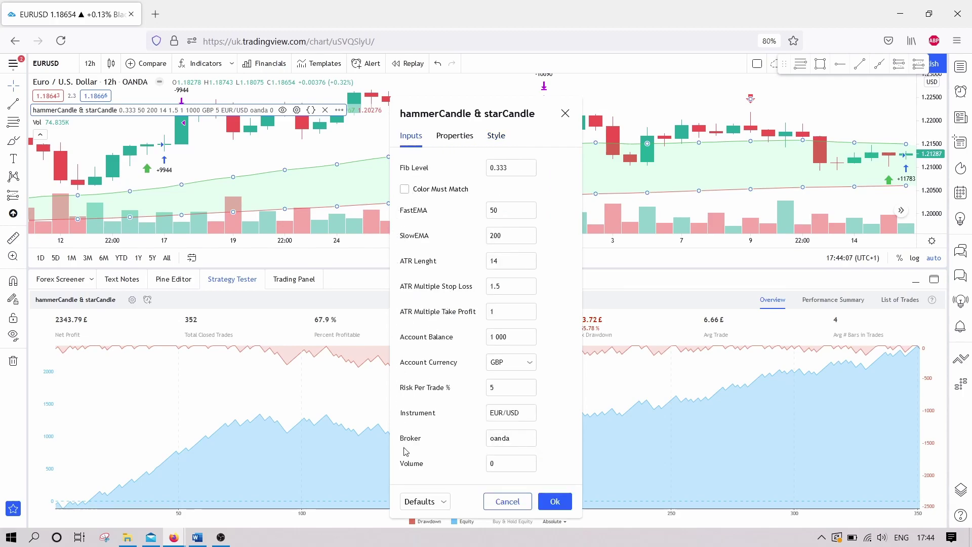
left_click(548, 502)
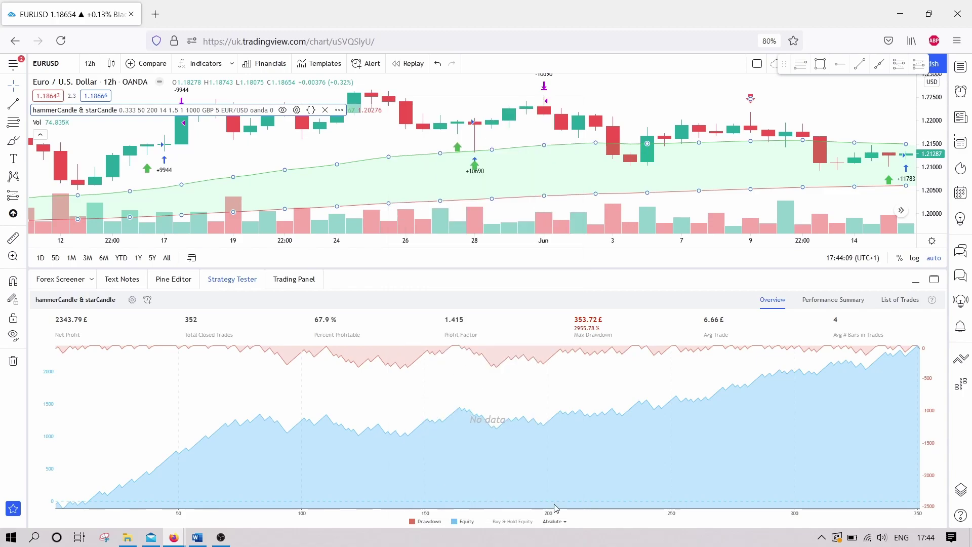
Collapse the backtest results and pan the chart through March–June 2021 candles and signals
left_click(917, 280)
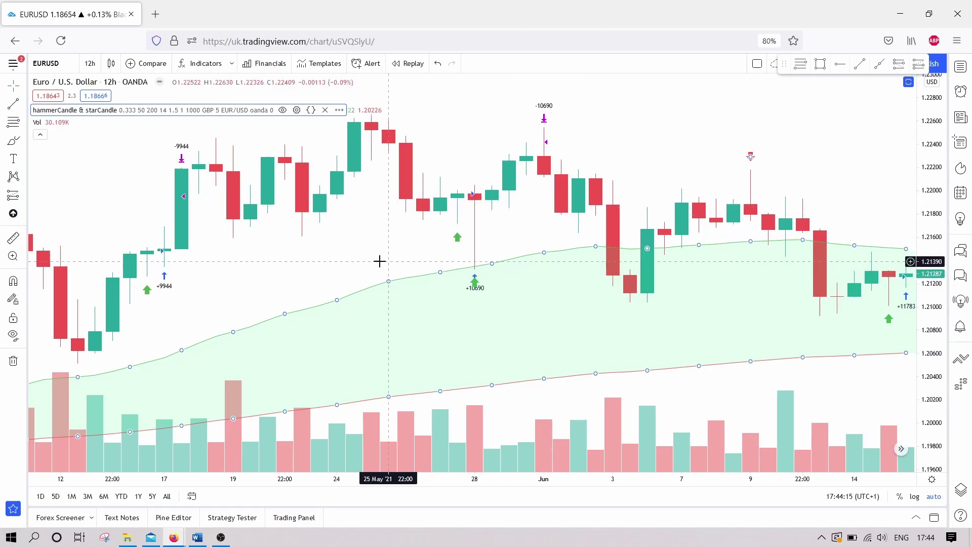
mouse_move(368, 258)
left_mouse_down()
mouse_move(294, 254)
mouse_move(336, 254)
left_mouse_up()
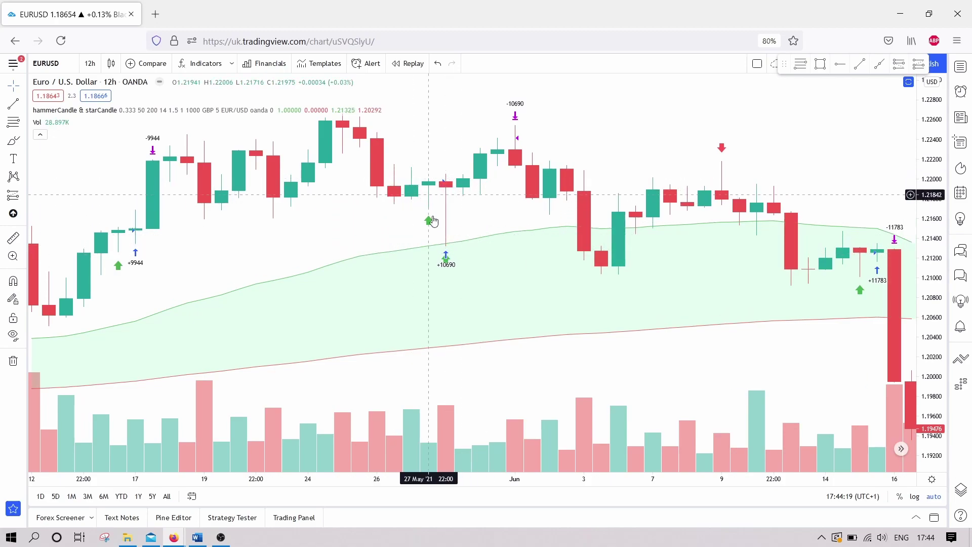
left_click_drag(679, 343, 596, 343)
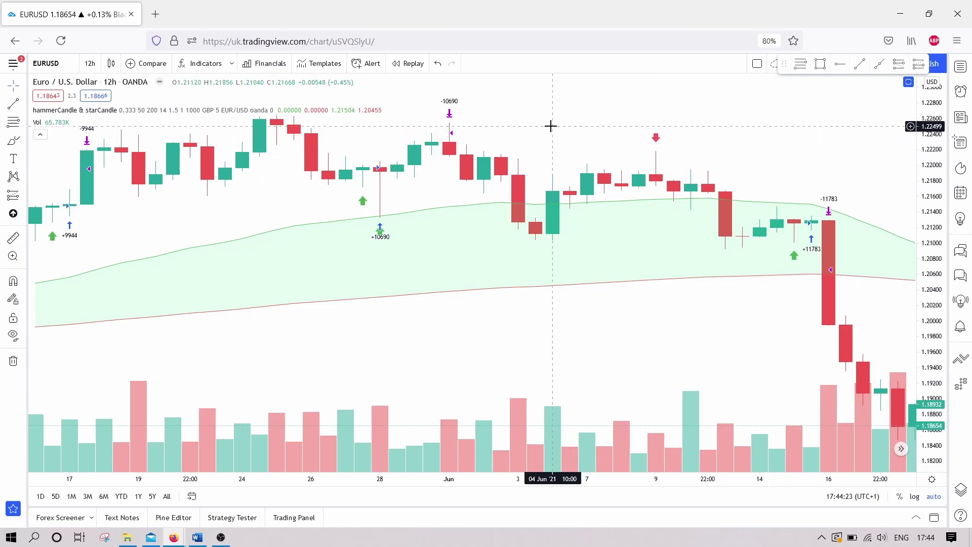
left_click_drag(549, 126, 722, 157)
left_click_drag(457, 238, 438, 242)
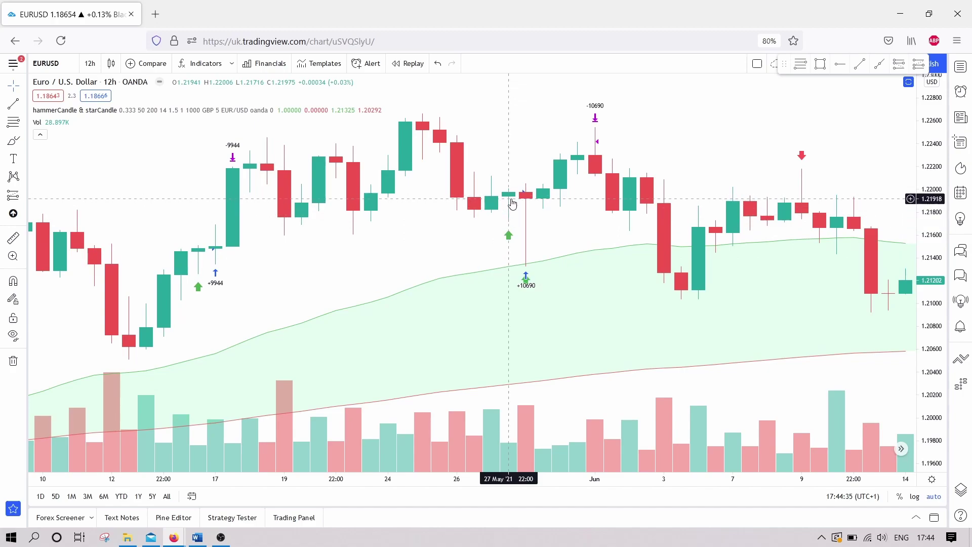
scroll(565, 224, "down", 1)
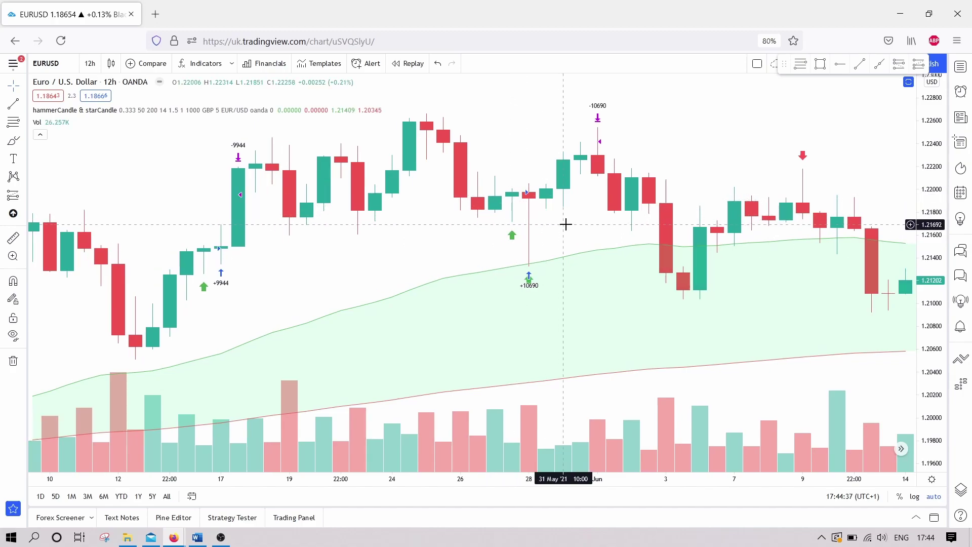
scroll(566, 224, "left", 3)
scroll(565, 225, "left", 1)
left_click_drag(565, 223, 622, 161)
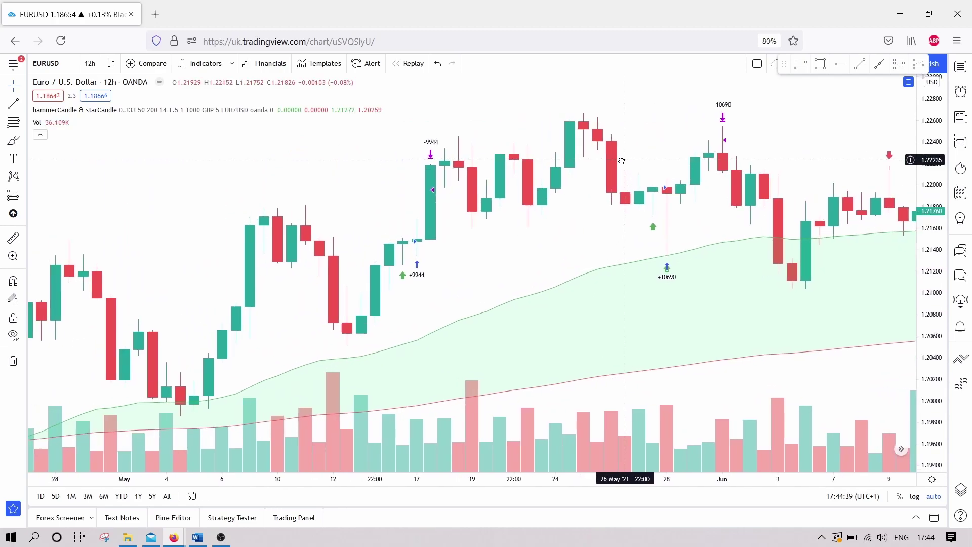
scroll(621, 161, "left", 2)
scroll(621, 161, "left", 2)
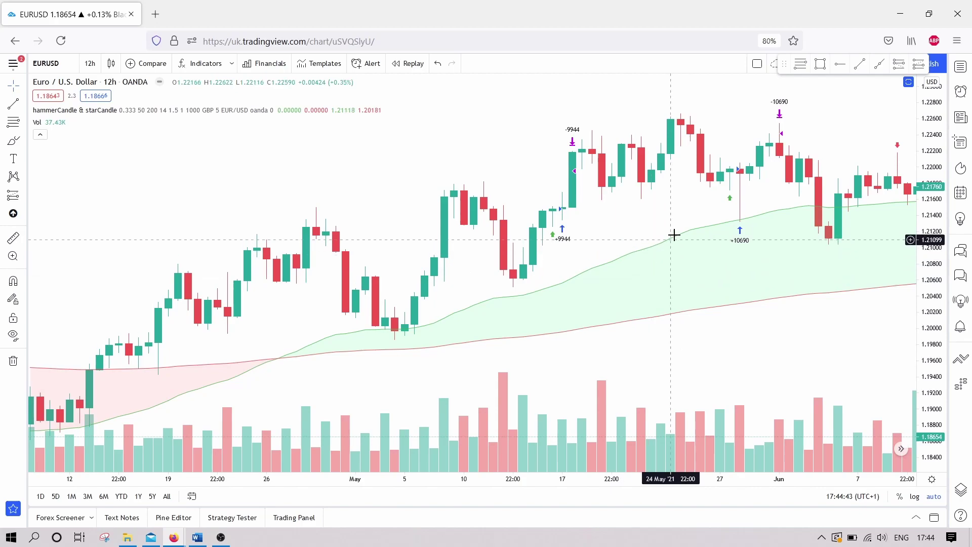
scroll(647, 228, "right", 3)
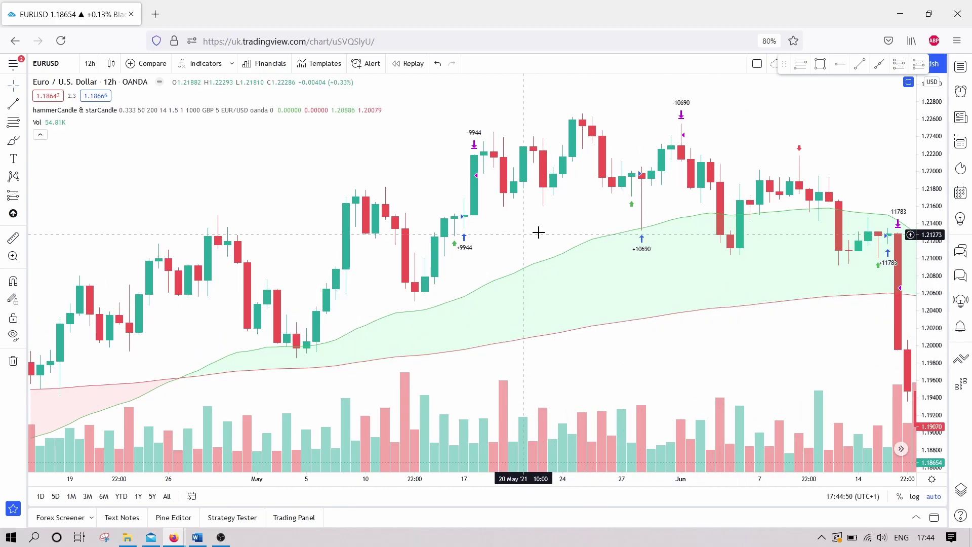
left_click_drag(538, 232, 666, 282)
left_click_drag(115, 202, 484, 243)
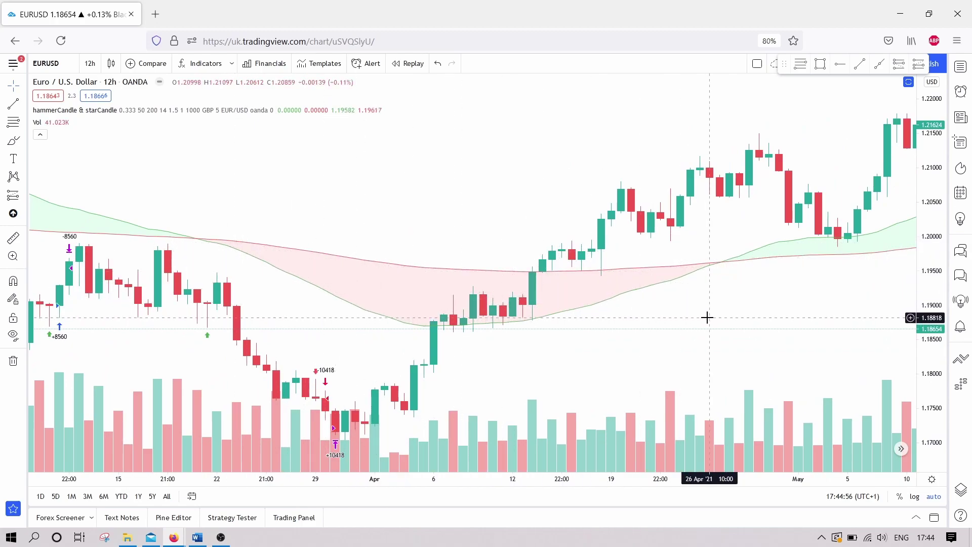
left_click_drag(706, 317, 483, 328)
left_click_drag(727, 322, 491, 332)
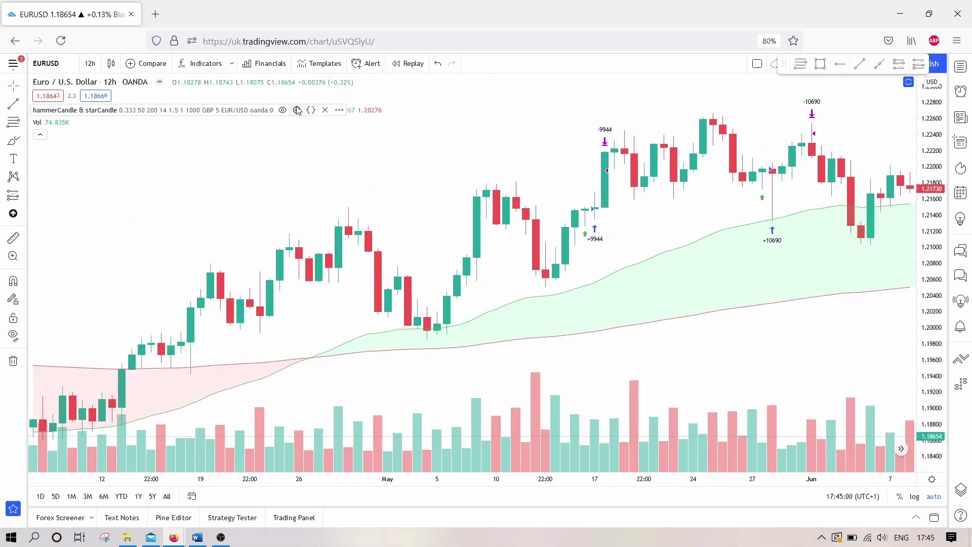
Enable Long Stop Loss and Short Stop Loss lines in the strategy's Style settings
left_click(297, 109)
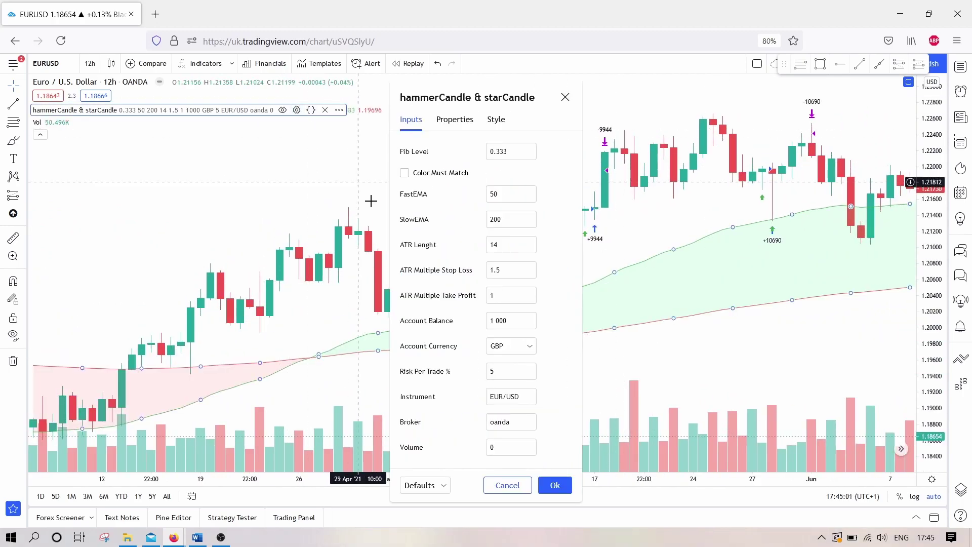
left_click(495, 122)
left_click(423, 255)
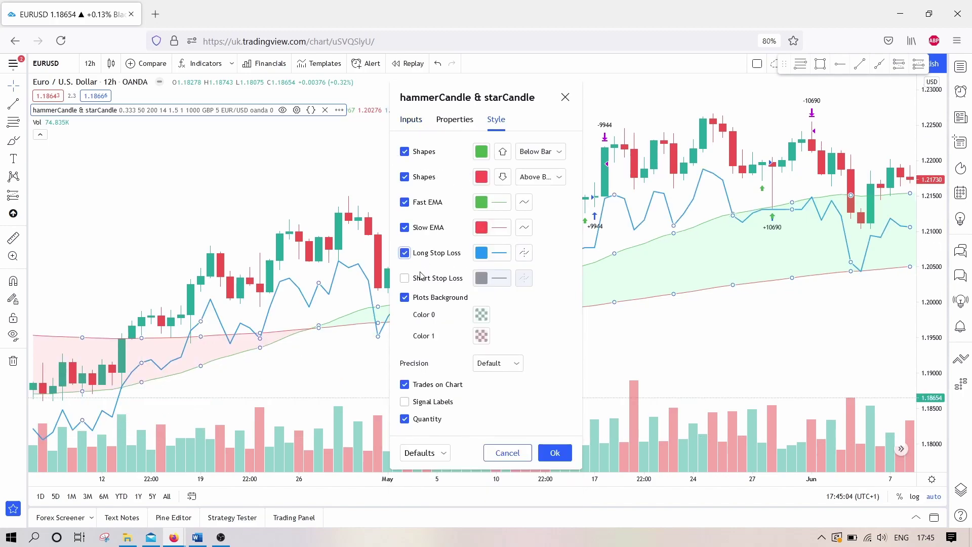
left_click(422, 281)
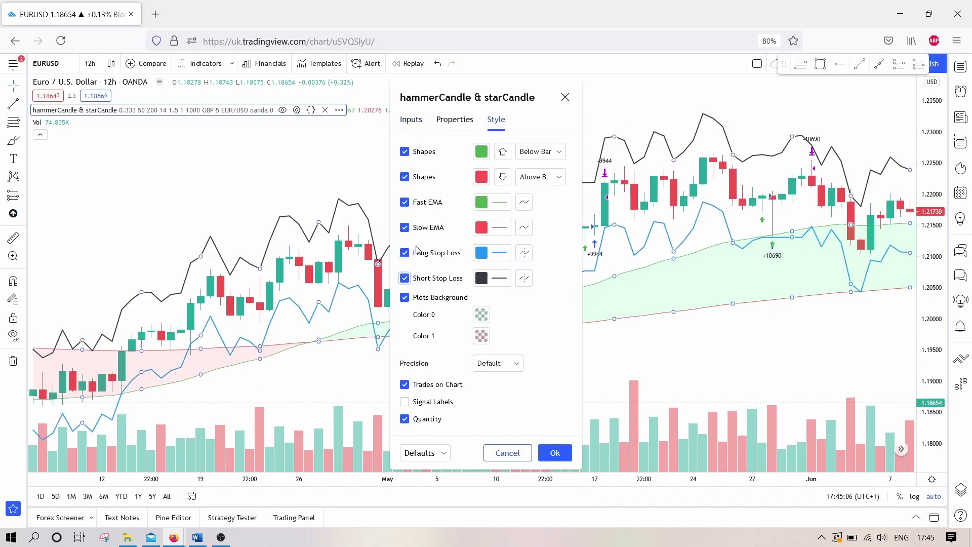
left_click(556, 455)
scroll(673, 256, "up", 2)
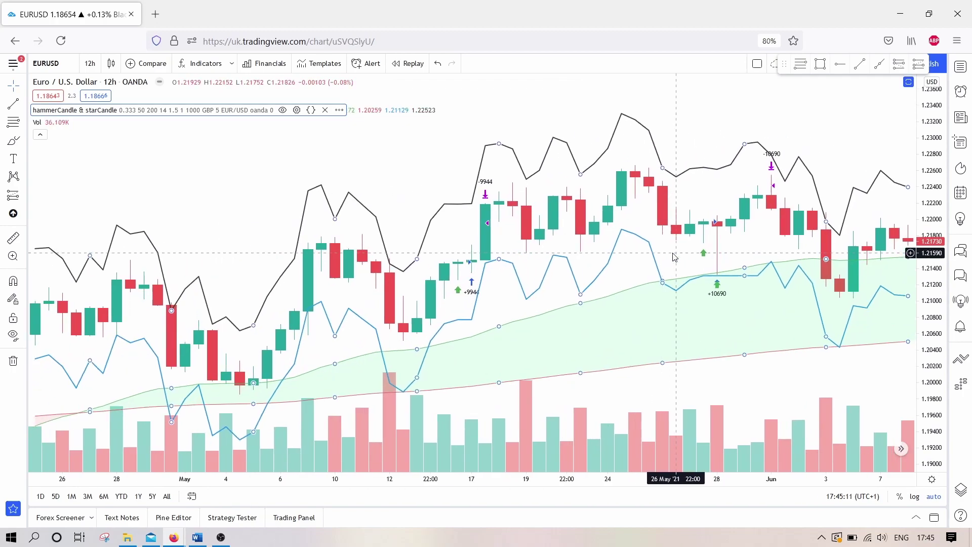
scroll(673, 257, "up", 2)
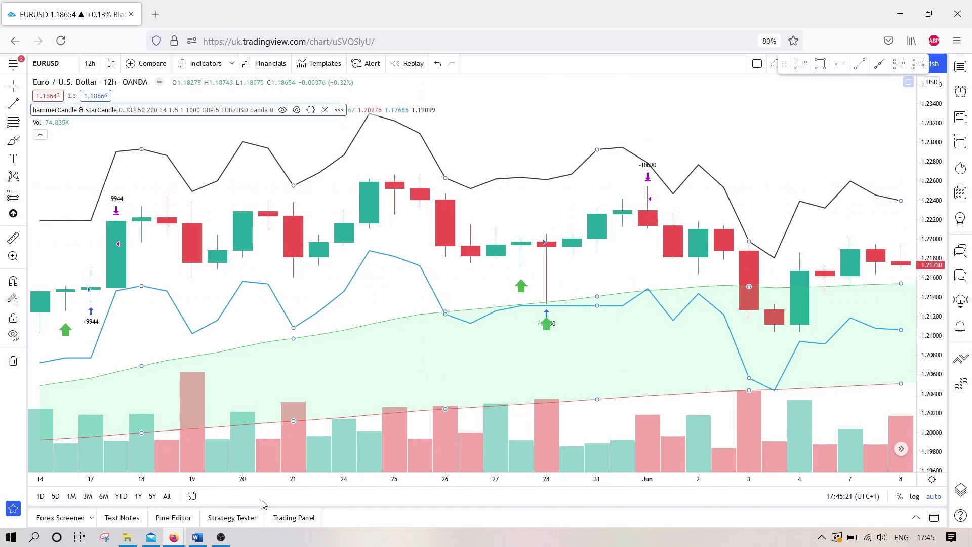
Bring the backtest results back and go to the List of Trades
left_click(231, 518)
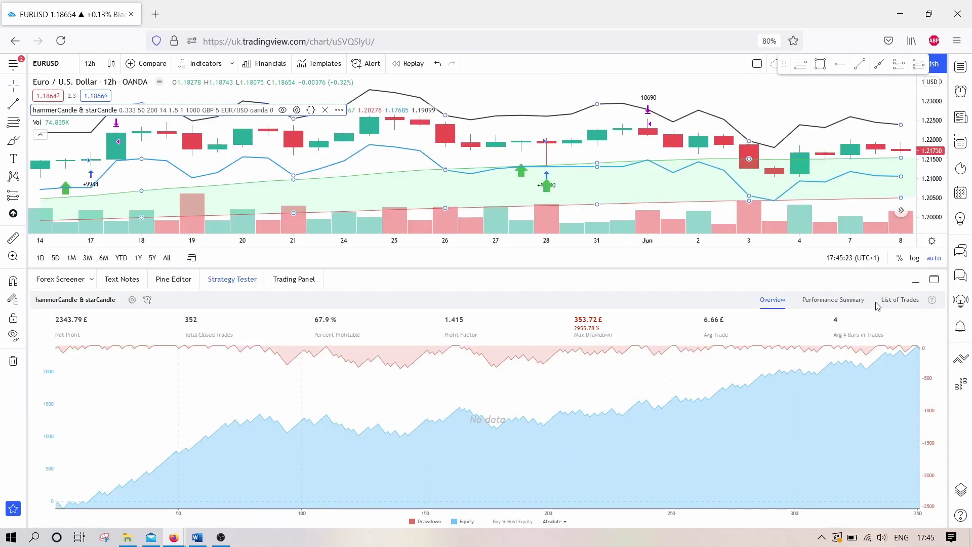
left_click(899, 299)
scroll(748, 426, "down", 1)
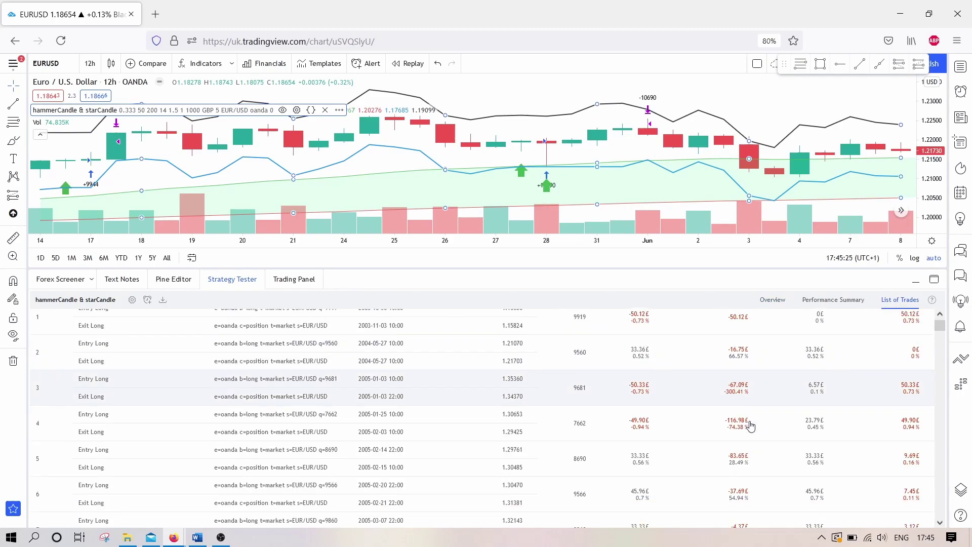
scroll(748, 426, "down", 10)
scroll(749, 426, "down", 10)
scroll(749, 426, "down", 10)
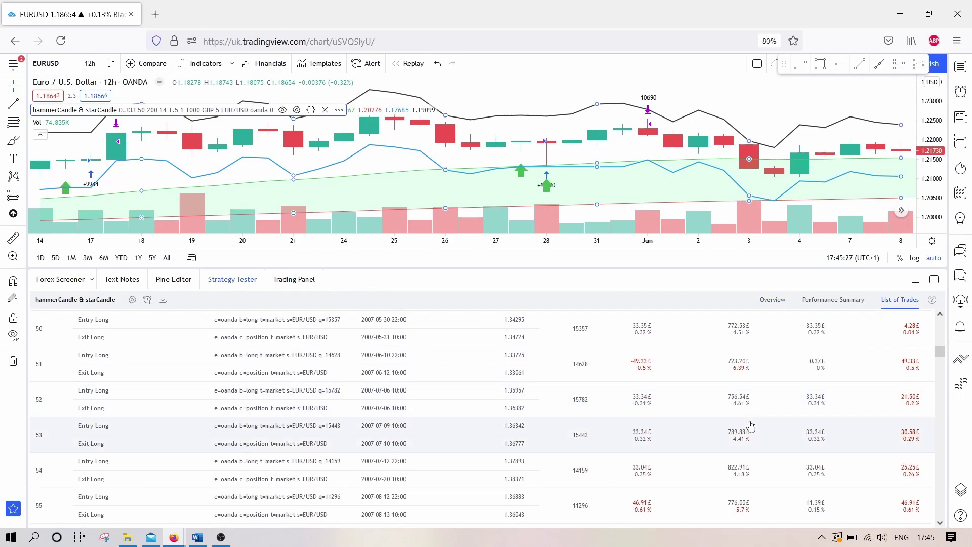
scroll(637, 389, "down", 1)
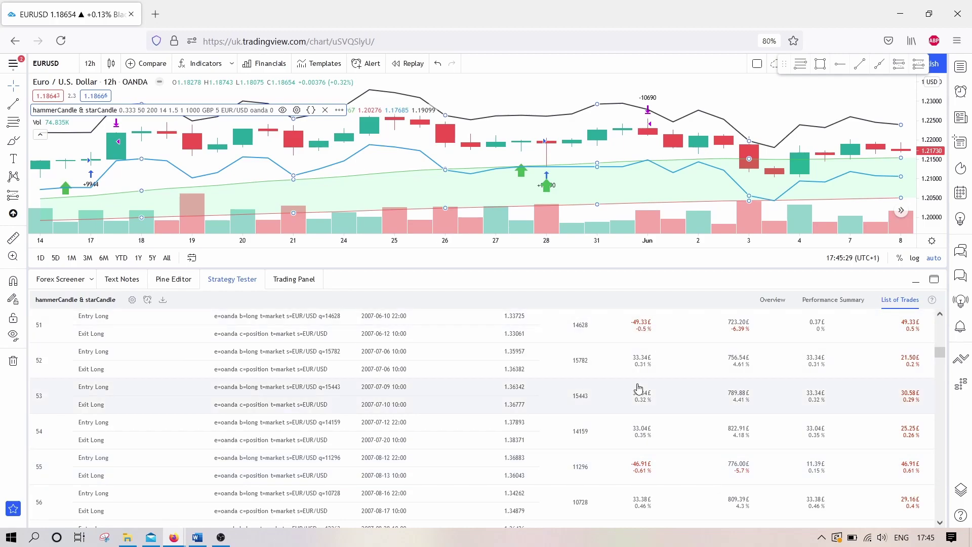
scroll(639, 388, "up", 5)
scroll(637, 389, "up", 5)
scroll(638, 388, "up", 5)
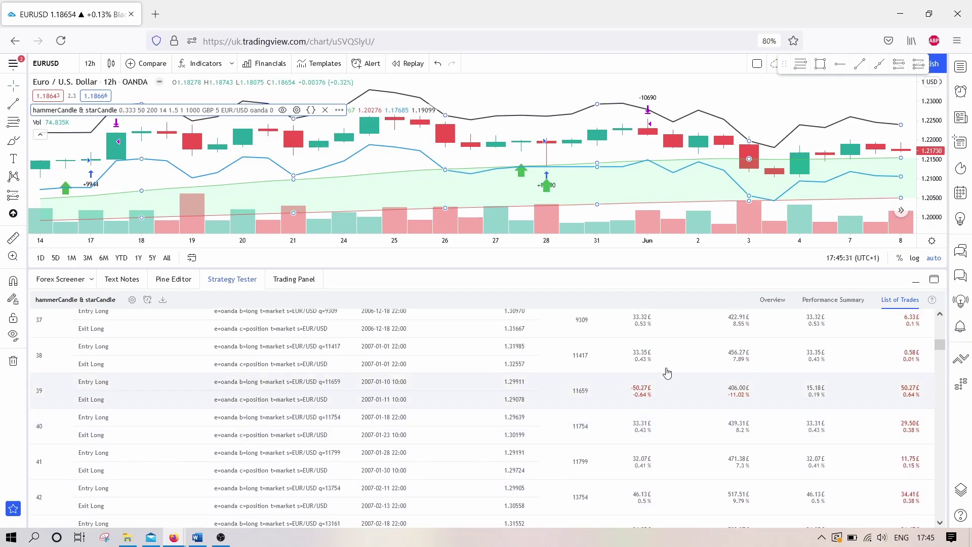
scroll(667, 372, "up", 2)
scroll(625, 363, "up", 2)
scroll(614, 408, "up", 1)
scroll(614, 408, "up", 1)
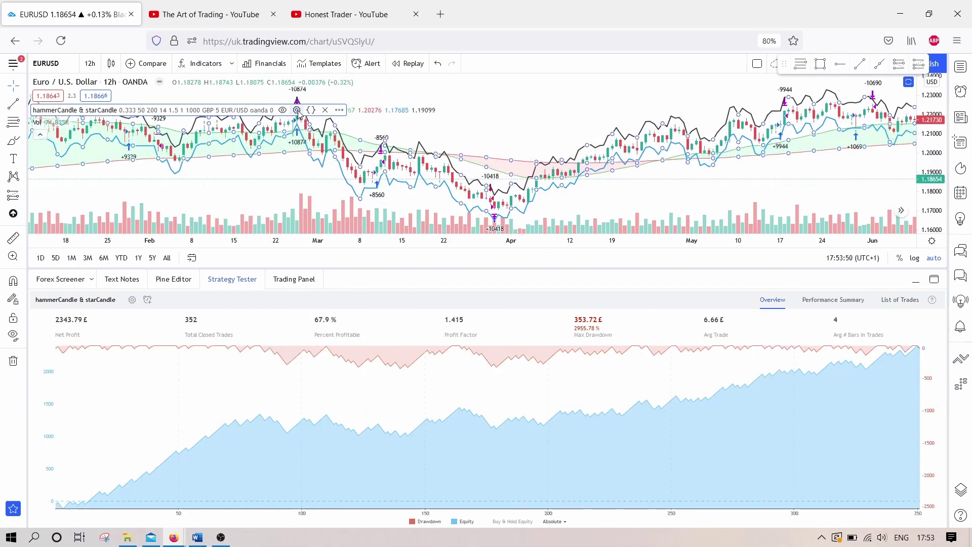
Open the hammerCandle & starCandle settings dialog and nudge it slightly left
left_click(296, 109)
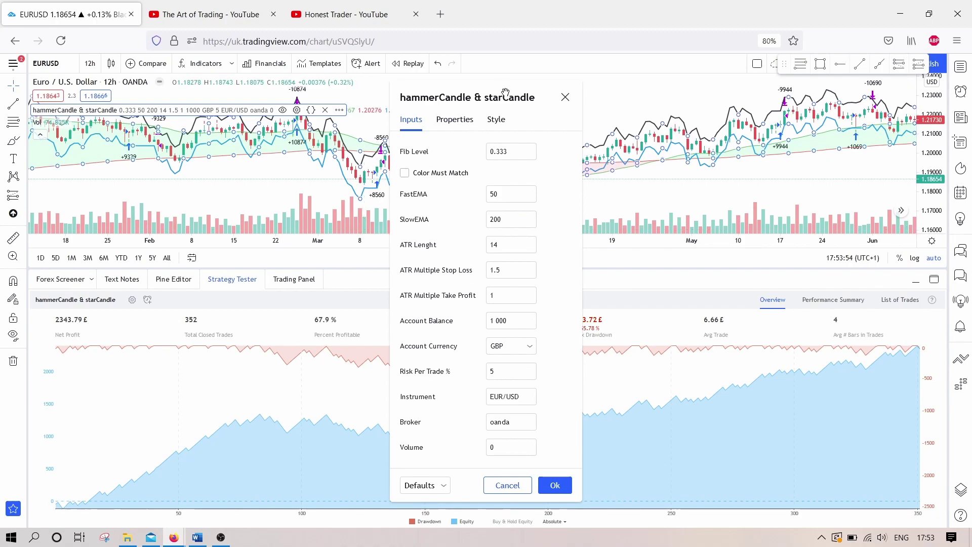
left_click_drag(505, 92, 454, 103)
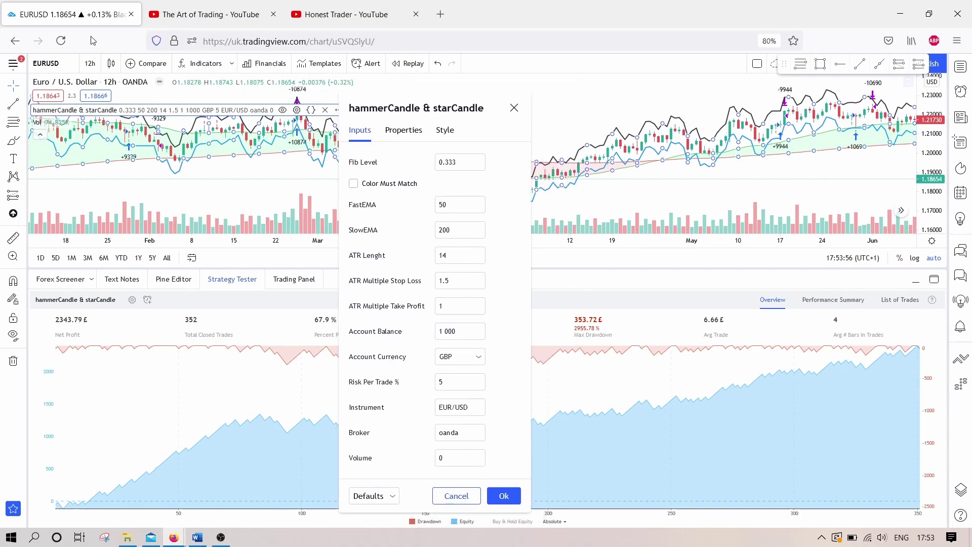
Switch to The Art of Trading YouTube tab and browse its Pine Script playlists
left_click(216, 16)
scroll(278, 182, "down", 1)
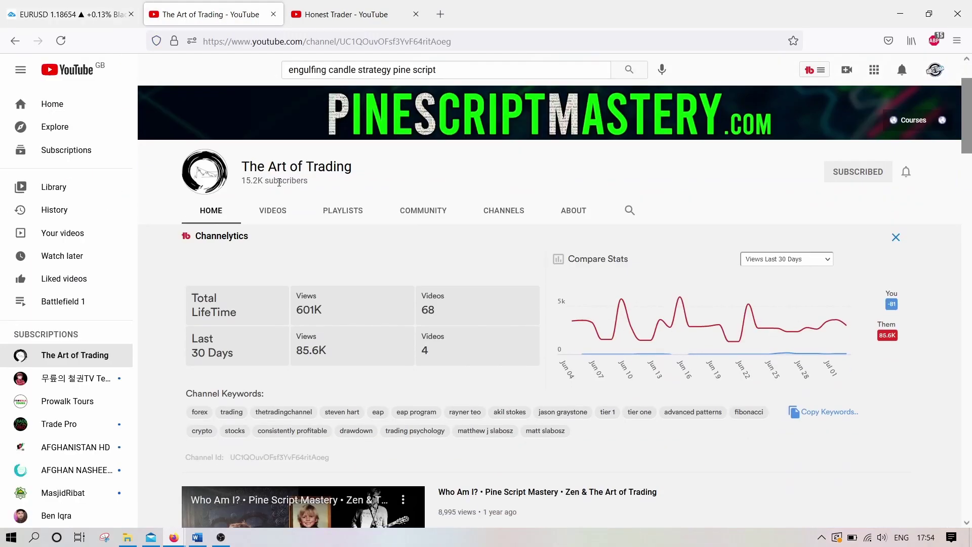
scroll(278, 182, "down", 3)
scroll(278, 182, "down", 2)
scroll(278, 182, "down", 2)
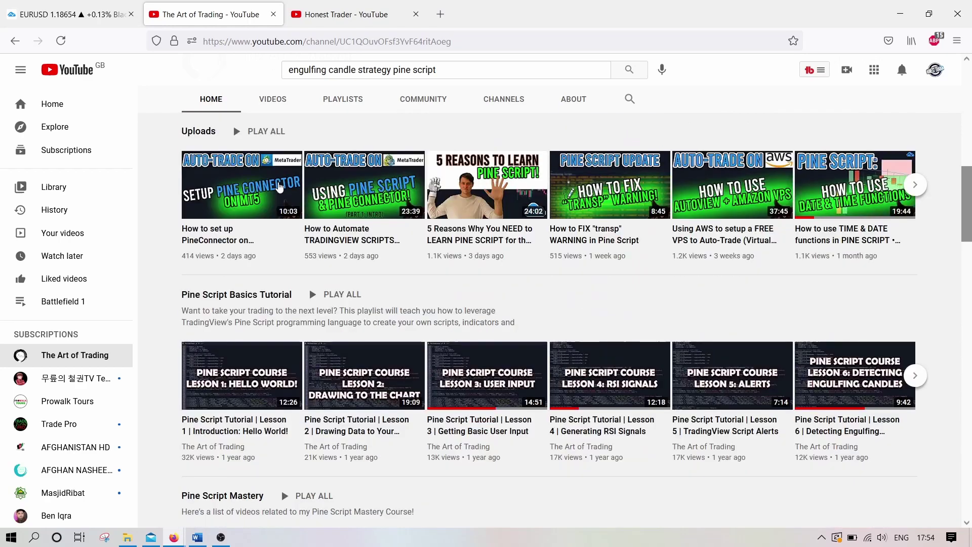
scroll(278, 182, "down", 2)
scroll(278, 181, "down", 2)
scroll(278, 181, "down", 2)
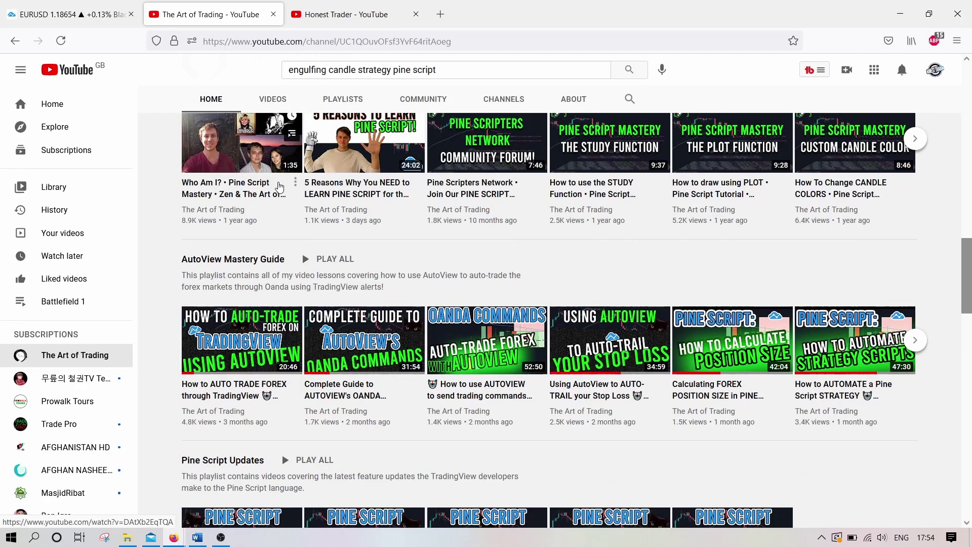
scroll(278, 182, "up", 2)
scroll(279, 187, "up", 3)
scroll(279, 186, "up", 5)
scroll(278, 187, "up", 2)
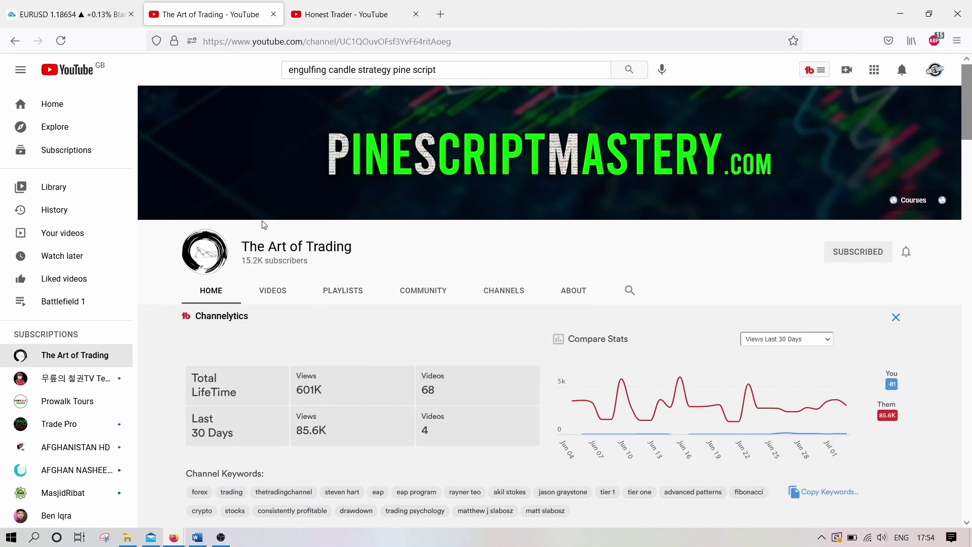
Back in TradingView, check the Fib Level input without changing it
left_click(72, 13)
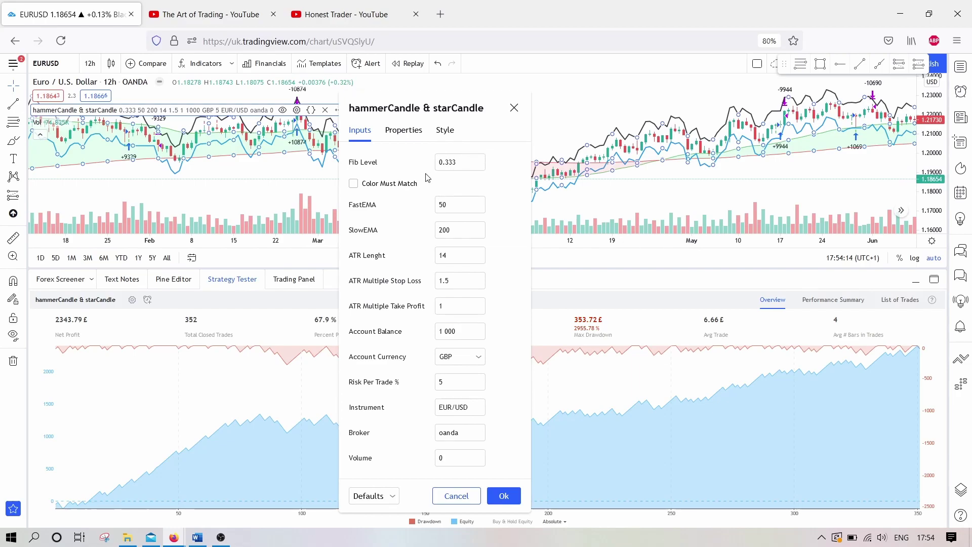
left_click(436, 162)
left_click(396, 195)
Check the ATR stop-loss and take-profit multiples unchanged, glancing briefly at the Honest Trader tab
left_click(439, 280)
left_click(446, 307)
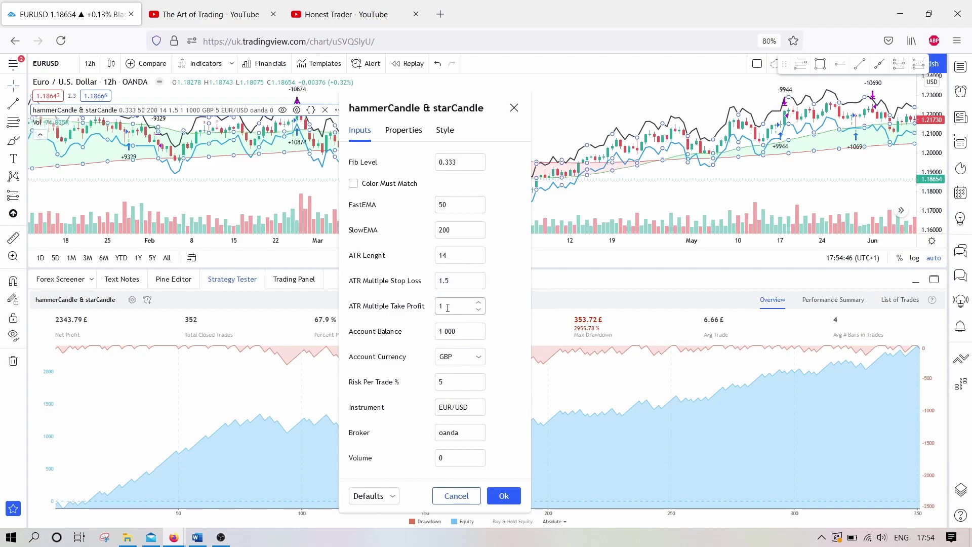
left_click(417, 327)
left_click(347, 6)
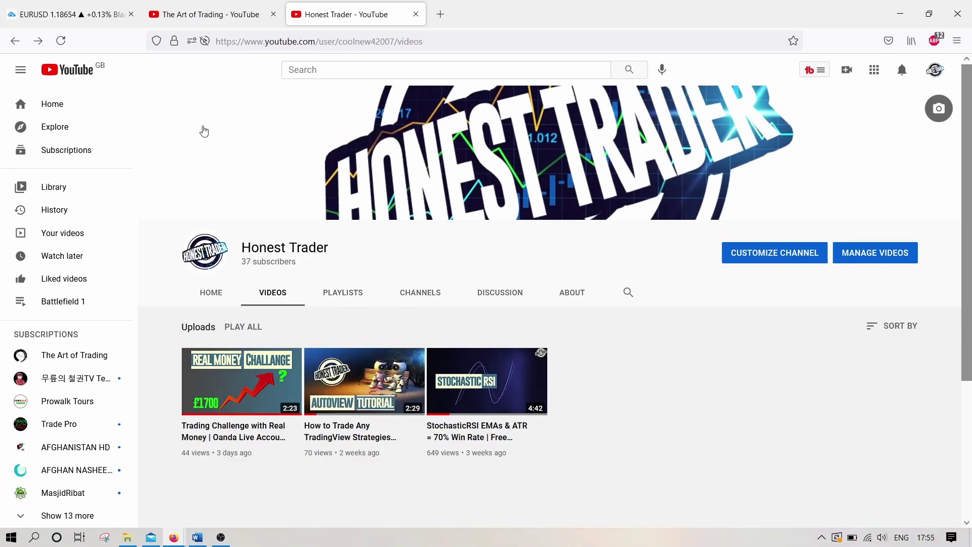
left_click(68, 15)
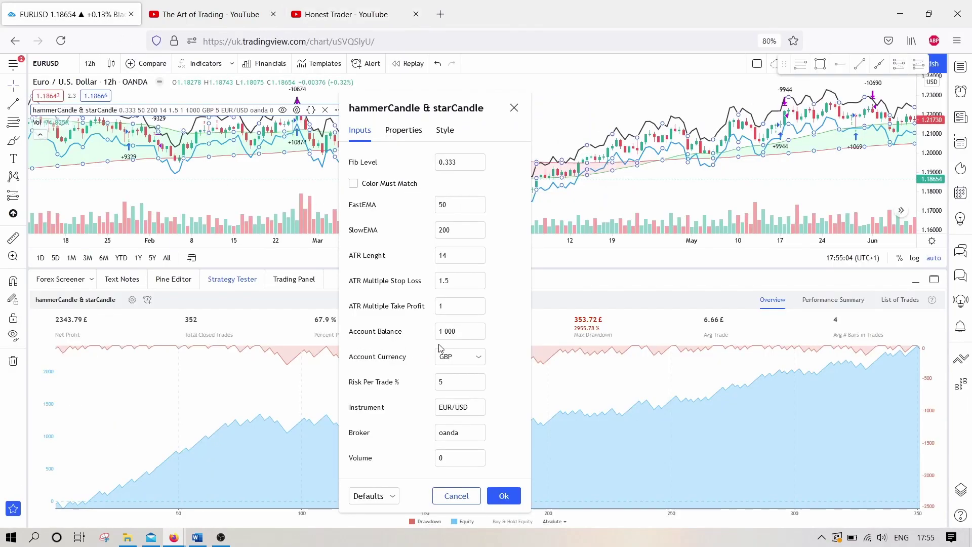
Keep GBP as account currency and leave Risk Per Trade, Broker and Instrument unchanged
left_click(460, 362)
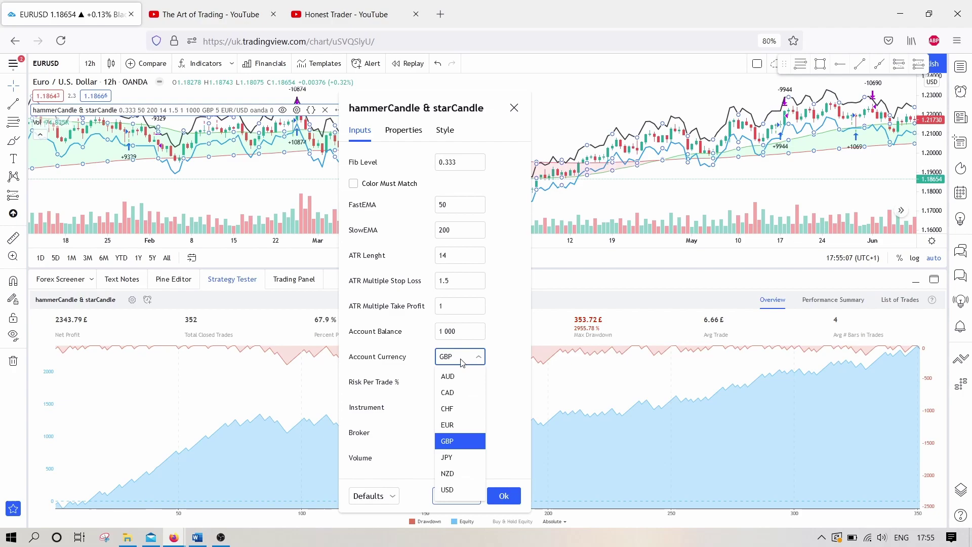
left_click(511, 408)
left_click(440, 382)
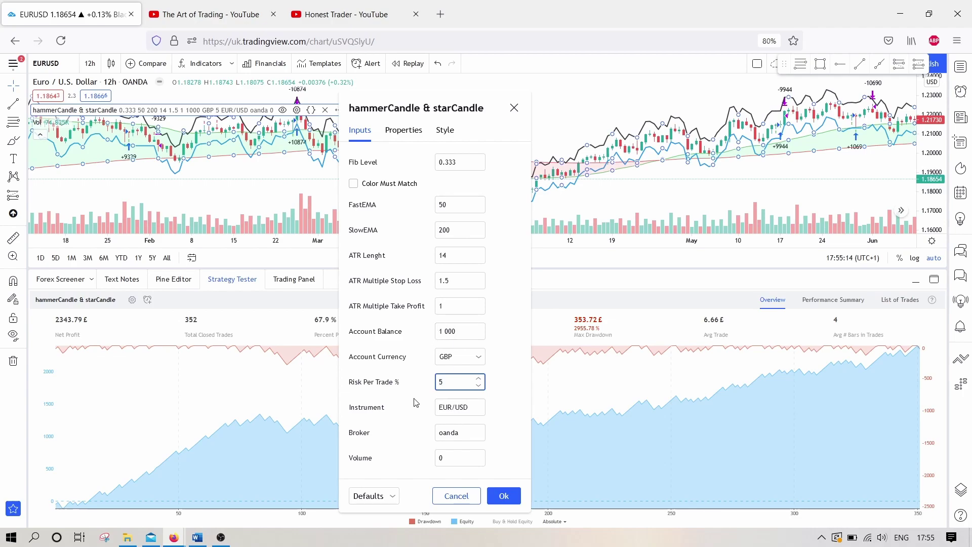
left_click(413, 418)
left_click(467, 432)
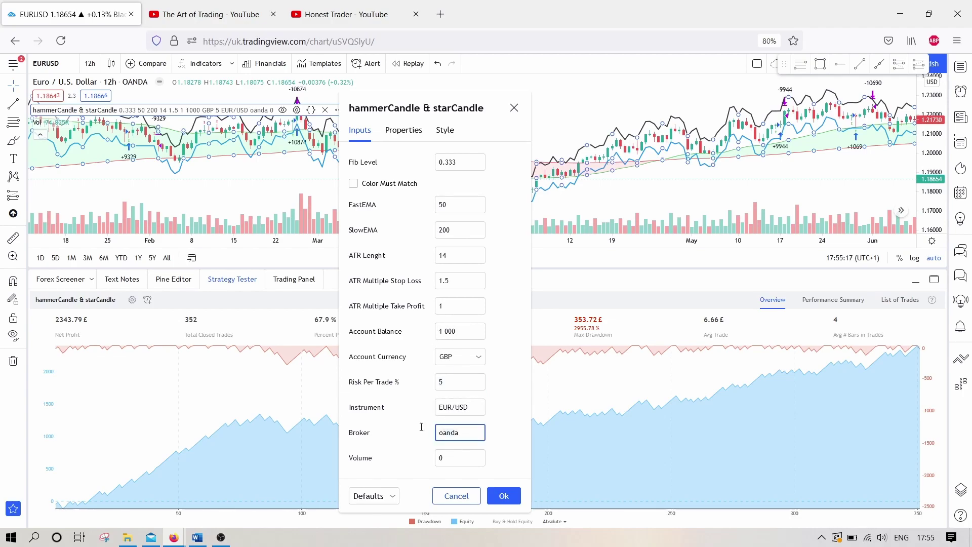
left_click(464, 408)
mouse_move(455, 457)
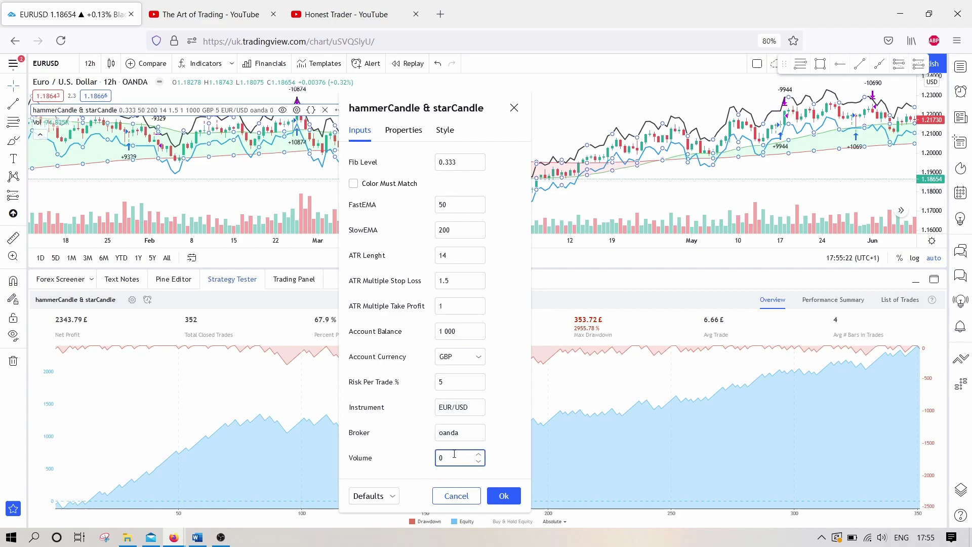
left_click(463, 452)
type("300")
Try Volume 300, then set Volume back to 0 and recalculate
left_click(418, 468)
left_click(434, 463)
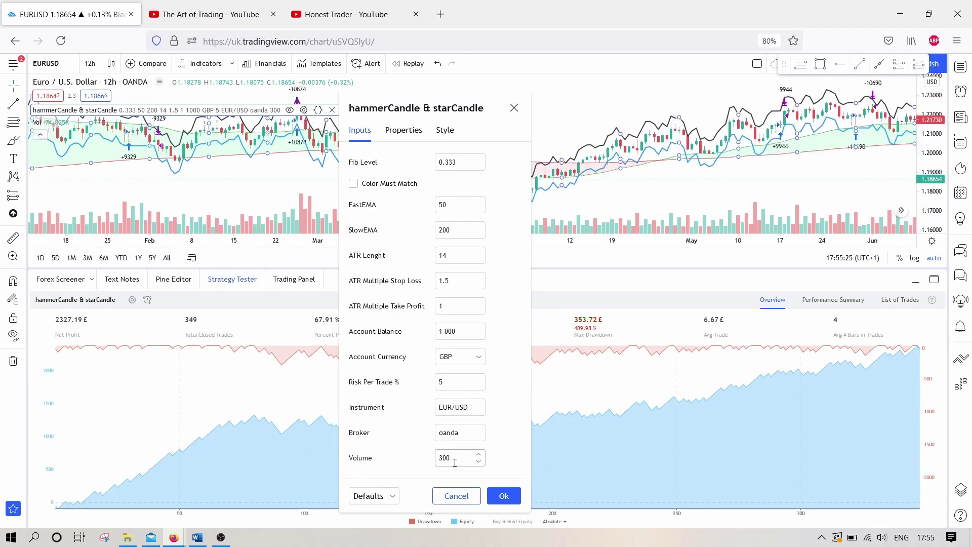
key("ctrl+a")
type("0")
left_click(395, 445)
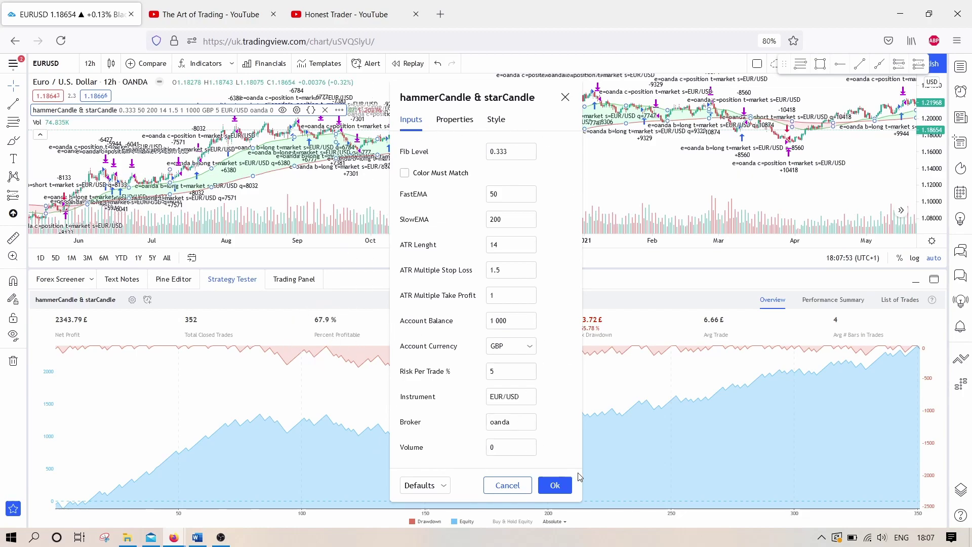
Confirm the strategy settings with Ok and collapse the Strategy Tester panel
left_click(560, 485)
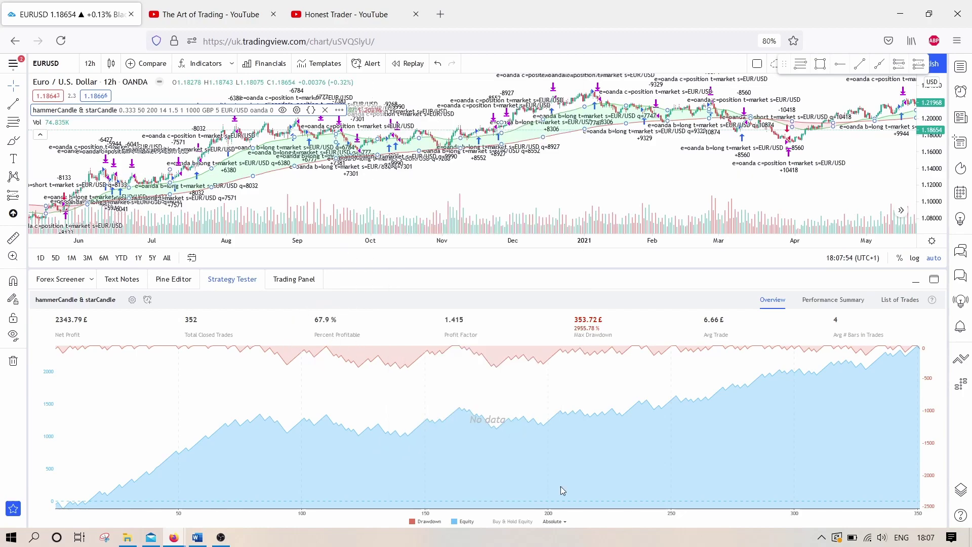
left_click(917, 283)
scroll(833, 300, "up", 3)
scroll(750, 331, "up", 2)
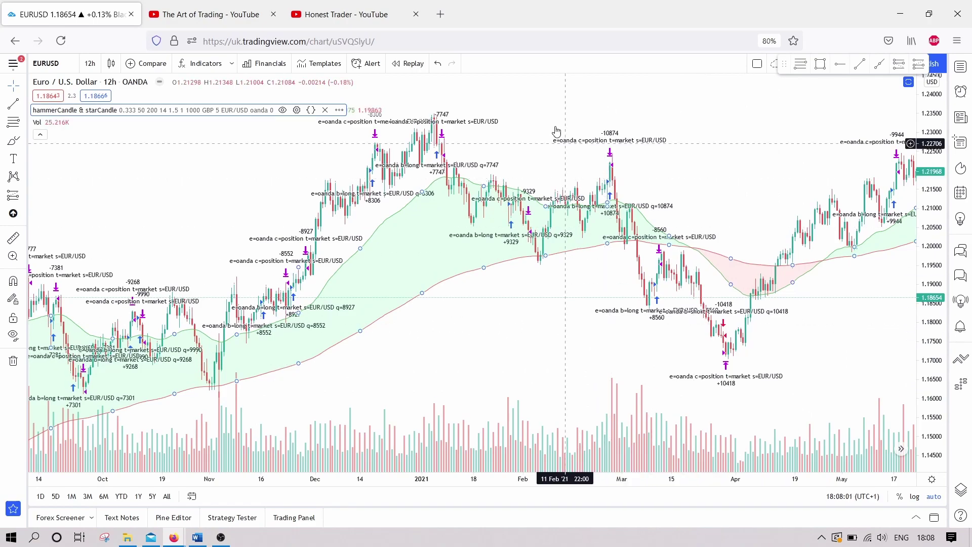
Create a strategy alert with message {{strategy.order.comment}} and view the alerts list
left_click(340, 111)
left_click(349, 124)
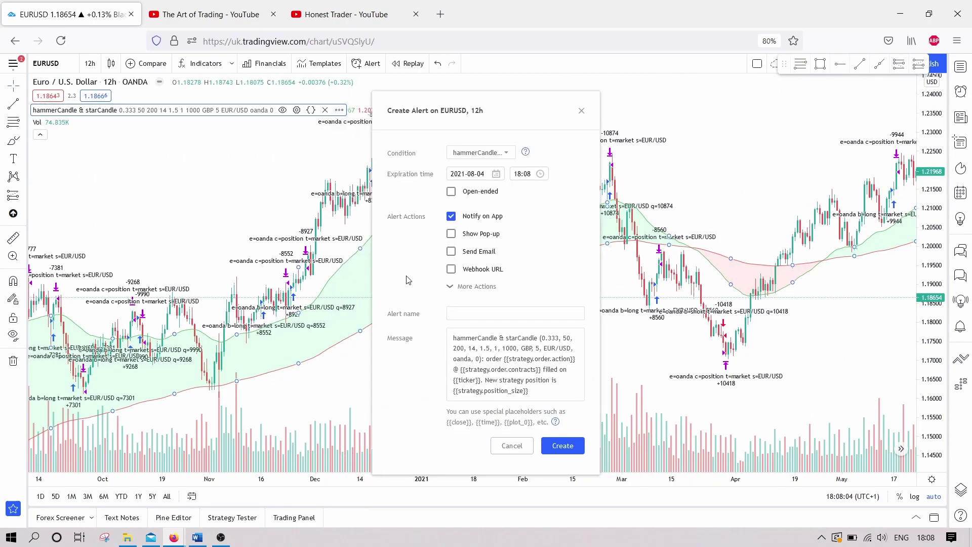
left_click(535, 391)
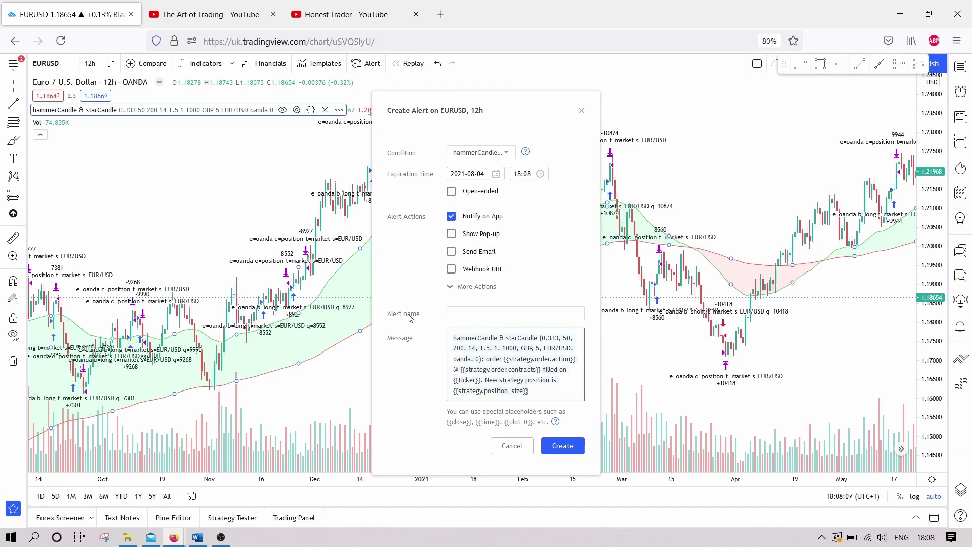
key("ctrl+a")
type("{{strategy.order.comment}}")
left_click(560, 446)
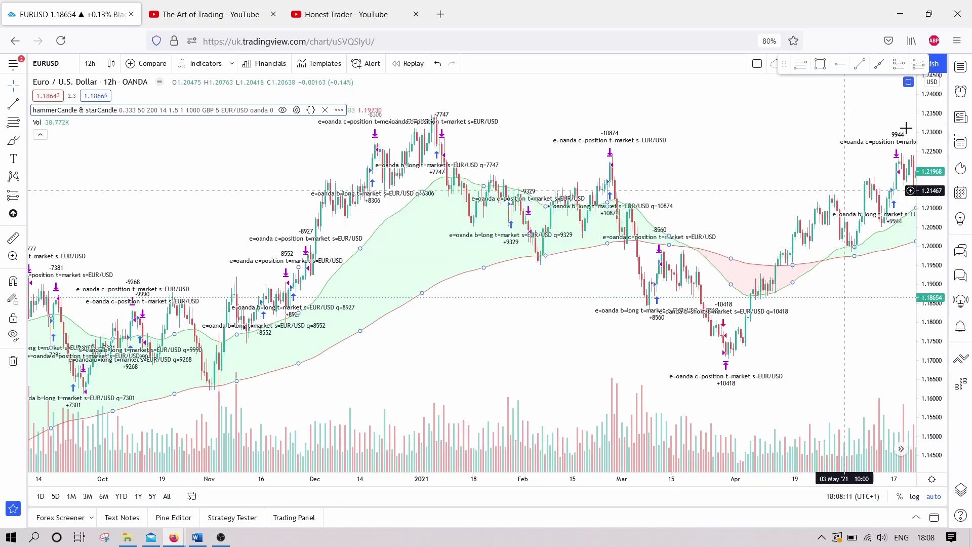
left_click(959, 91)
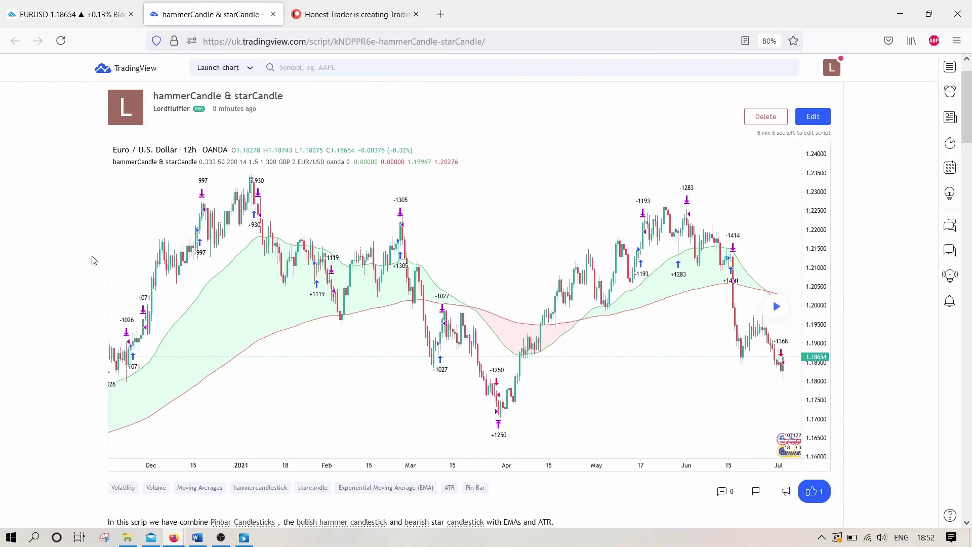
scroll(91, 261, "down", 5)
scroll(92, 259, "down", 3)
scroll(92, 258, "down", 1)
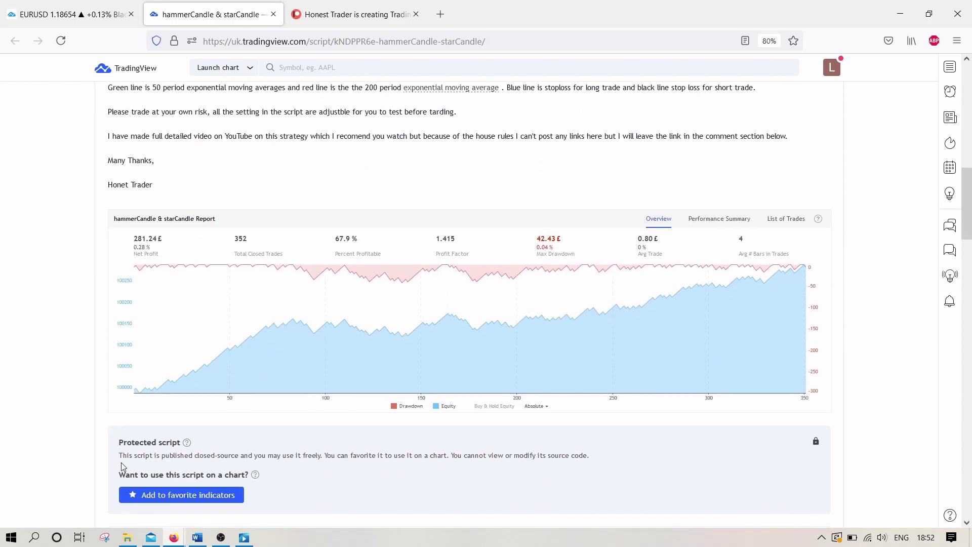
Favourite the protected hammerCandle & starCandle script from its published page
left_click(156, 495)
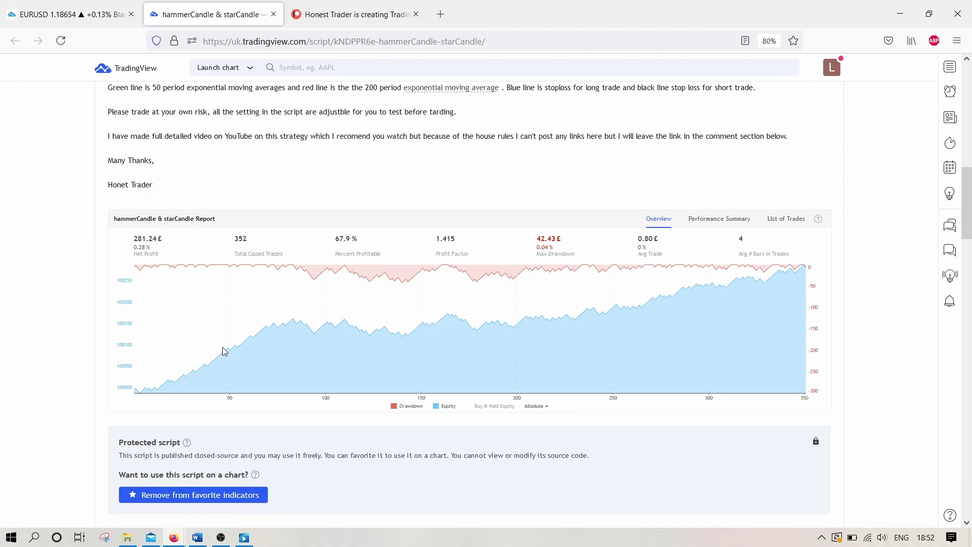
scroll(223, 351, "up", 1)
scroll(223, 351, "up", 2)
scroll(223, 351, "up", 1)
scroll(222, 351, "up", 1)
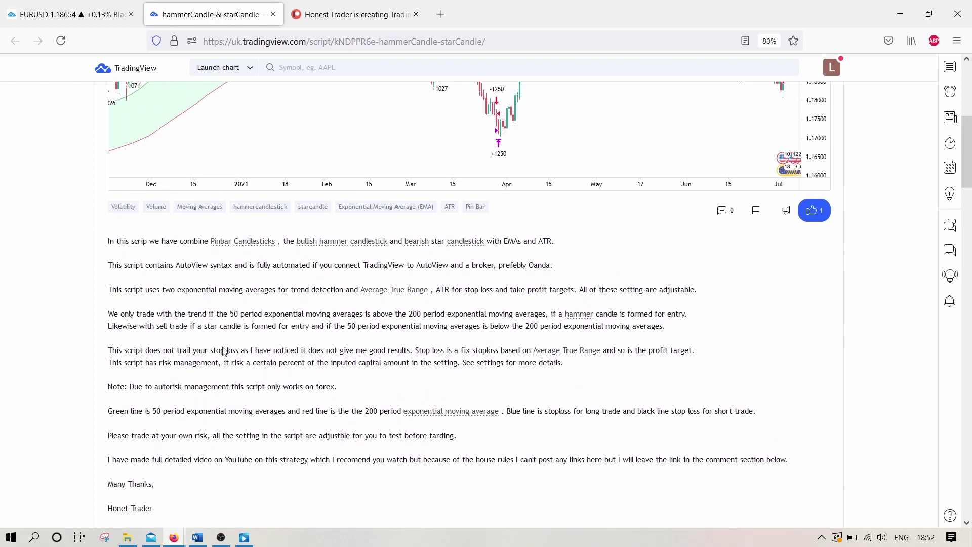
scroll(223, 350, "up", 2)
Review the EURUSD backtest's List of Trades and Overview, then bring up the Honest Trader Patreon tab
left_click(65, 18)
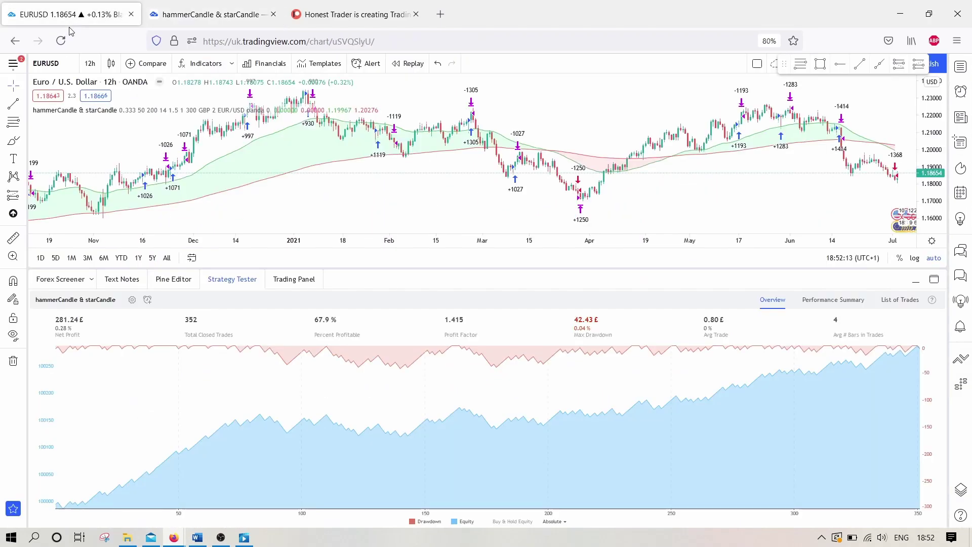
left_click(894, 301)
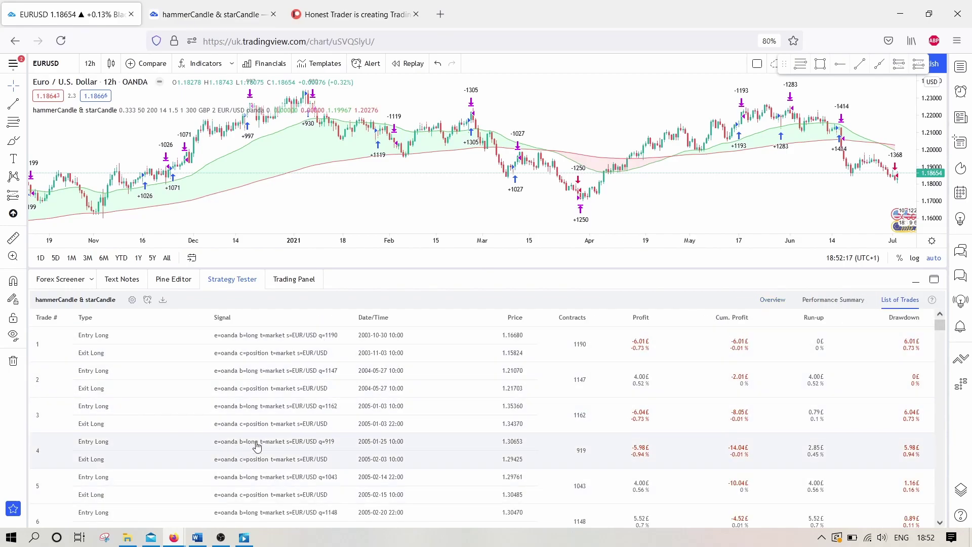
scroll(271, 439, "down", 2)
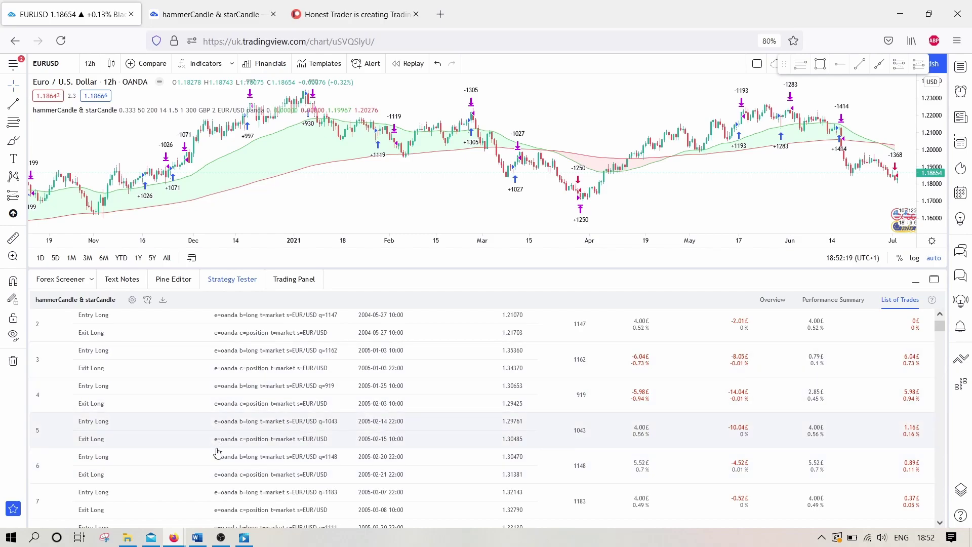
scroll(262, 438, "up", 2)
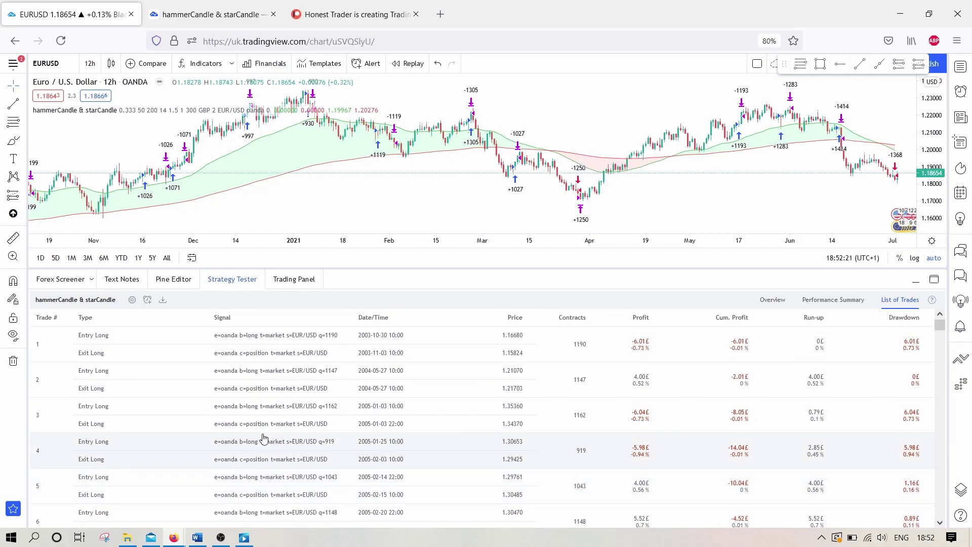
left_click(770, 300)
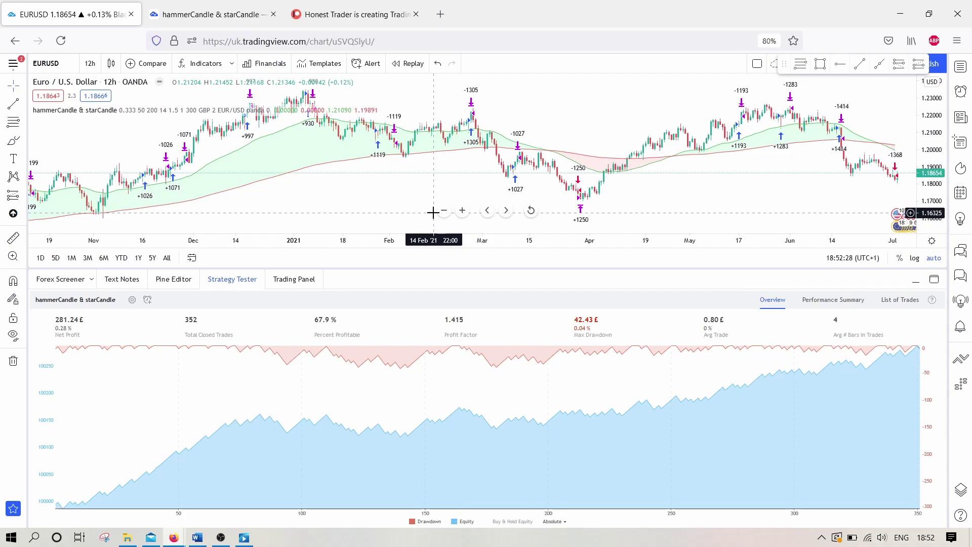
left_click(367, 24)
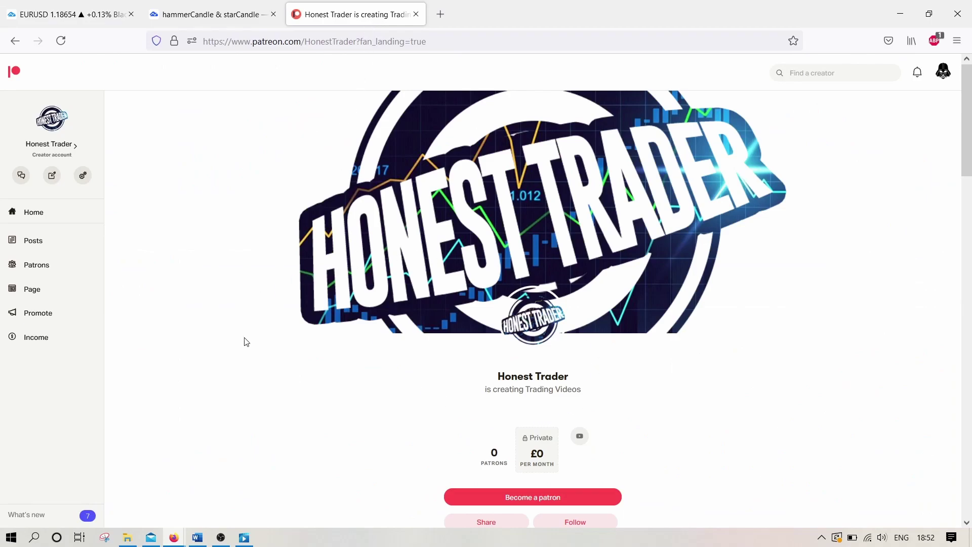
scroll(244, 341, "down", 5)
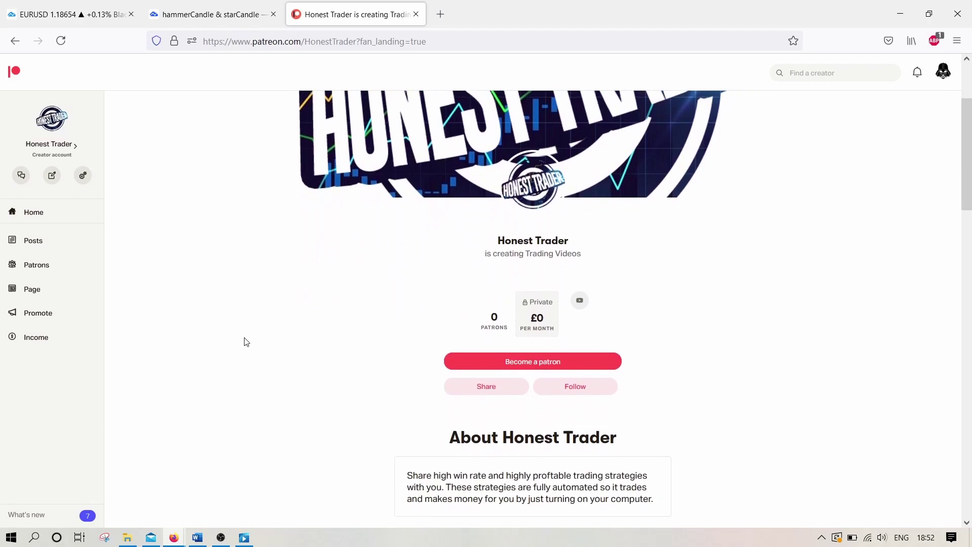
scroll(244, 342, "down", 1)
scroll(244, 342, "down", 2)
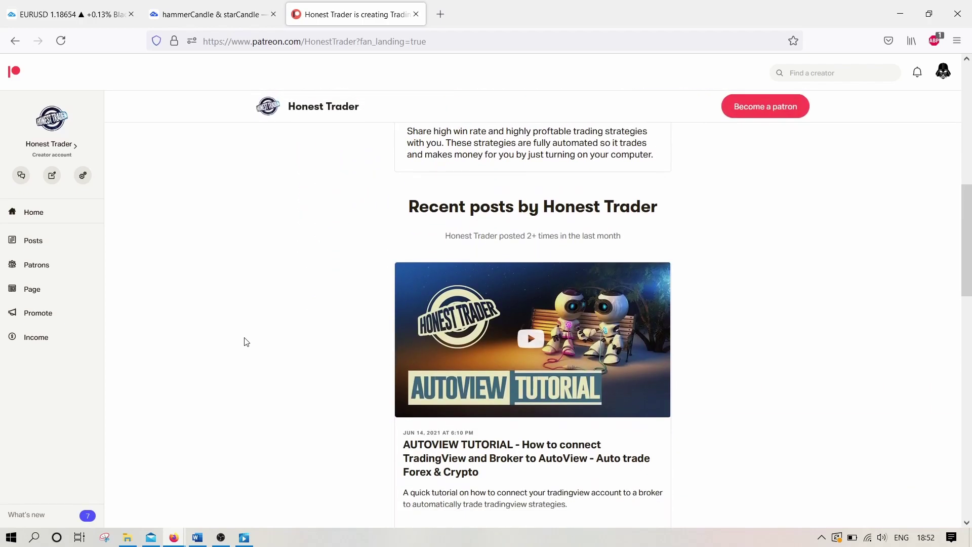
scroll(244, 342, "down", 1)
scroll(244, 341, "down", 1)
scroll(243, 342, "down", 1)
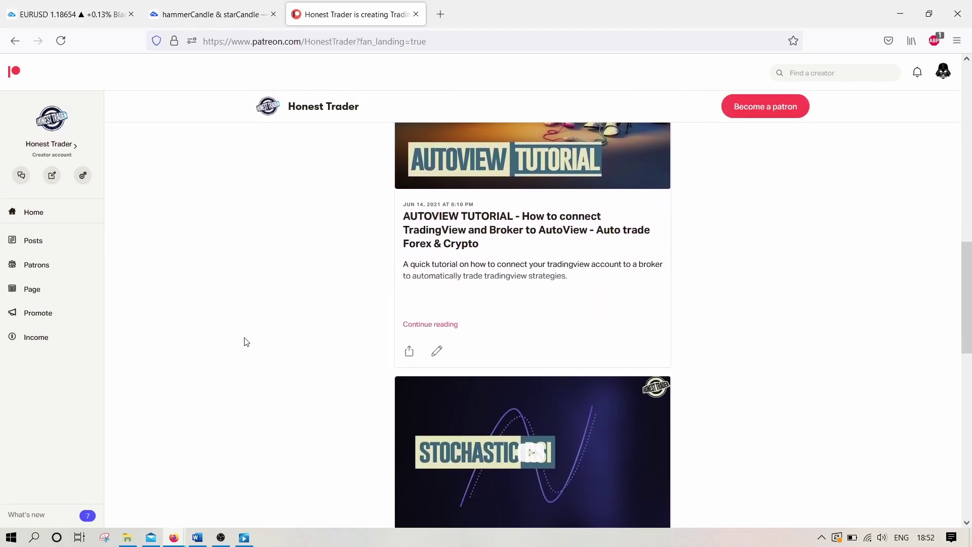
scroll(244, 342, "down", 2)
scroll(244, 342, "down", 1)
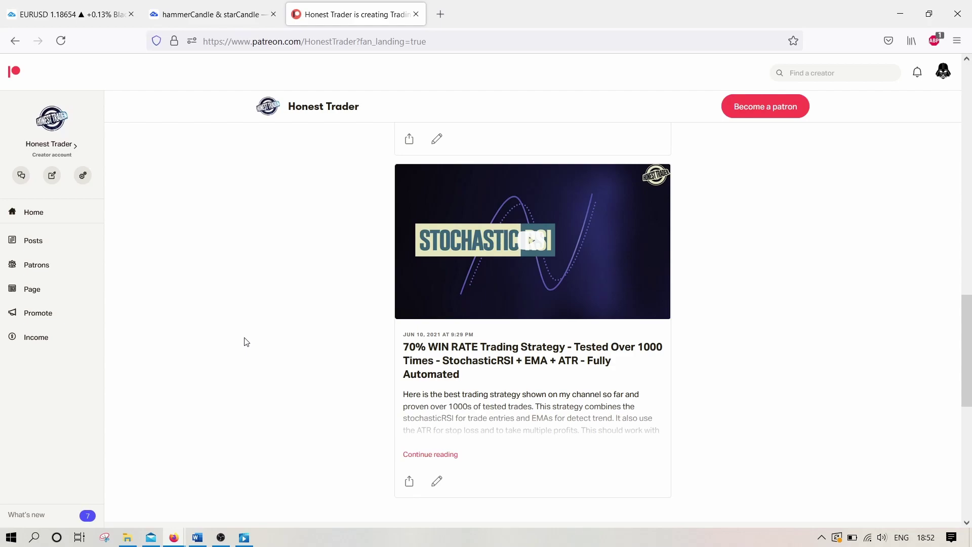
Return to the EURUSD TradingView chart showing the backtest overview
left_click(61, 2)
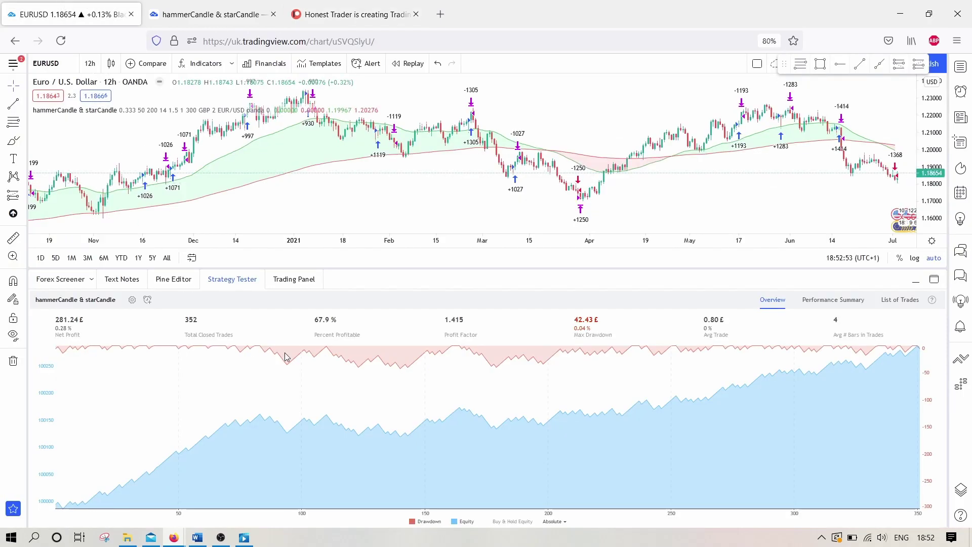